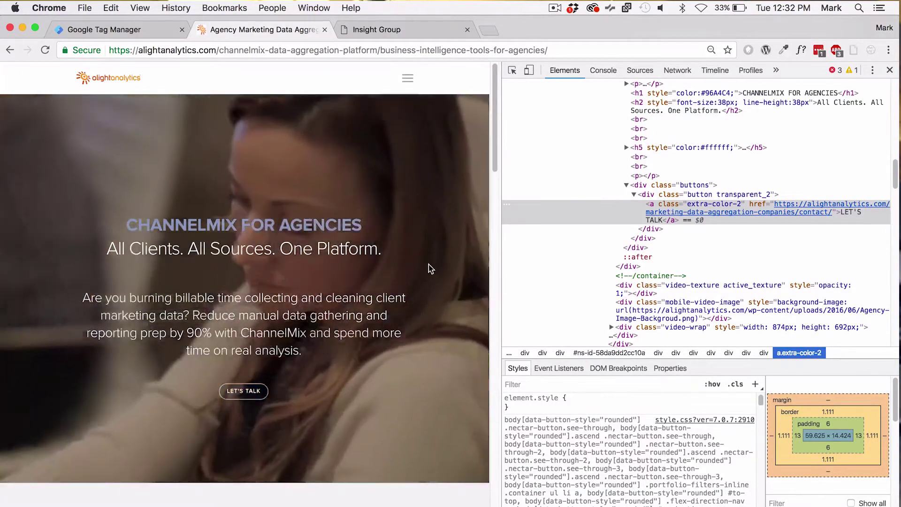
Widen the DevTools pane until the ChannelMix page narrows into its mobile layout
{"action": "left_click_drag", "start_coordinate": [501, 245], "coordinate": [624, 257]}
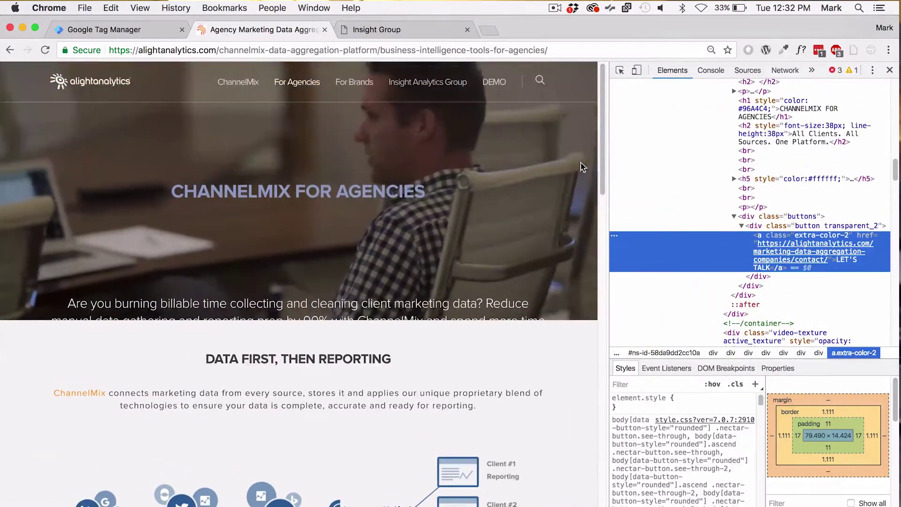
{"action": "left_click_drag", "start_coordinate": [608, 185], "coordinate": [580, 186]}
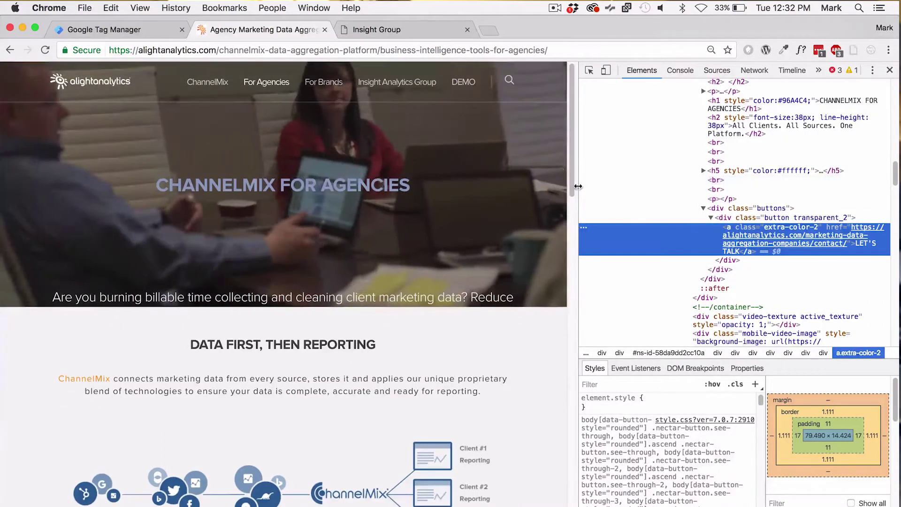
{"action": "left_click_drag", "start_coordinate": [576, 187], "coordinate": [550, 186]}
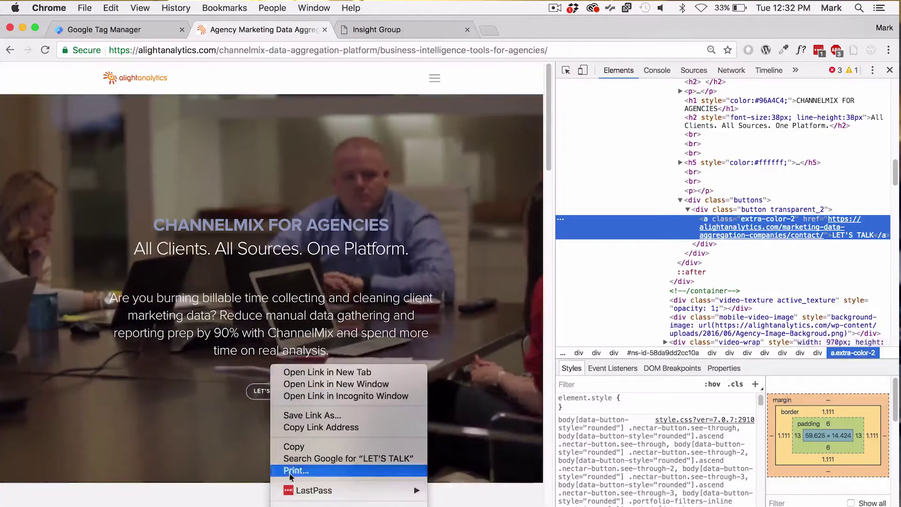
{"action": "key", "text": "Escape"}
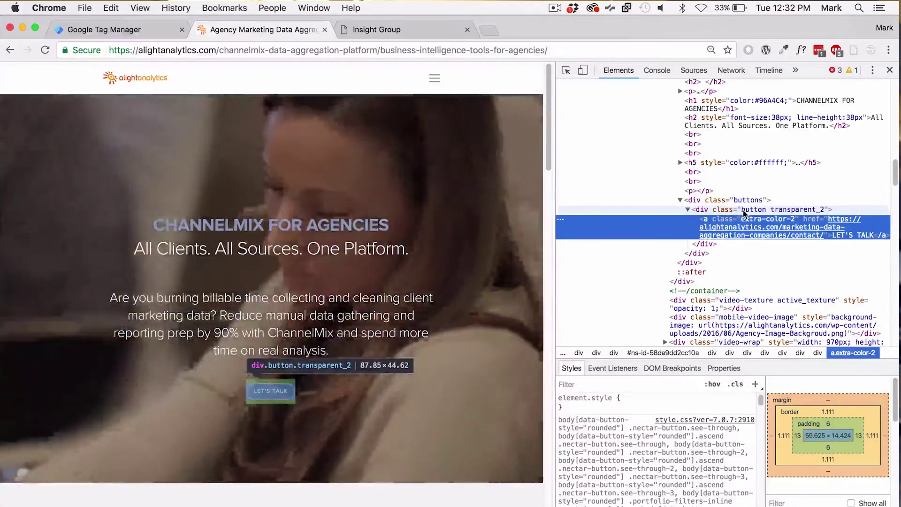
{"action": "scroll", "coordinate": [726, 212], "scroll_direction": "up", "scroll_amount": 3}
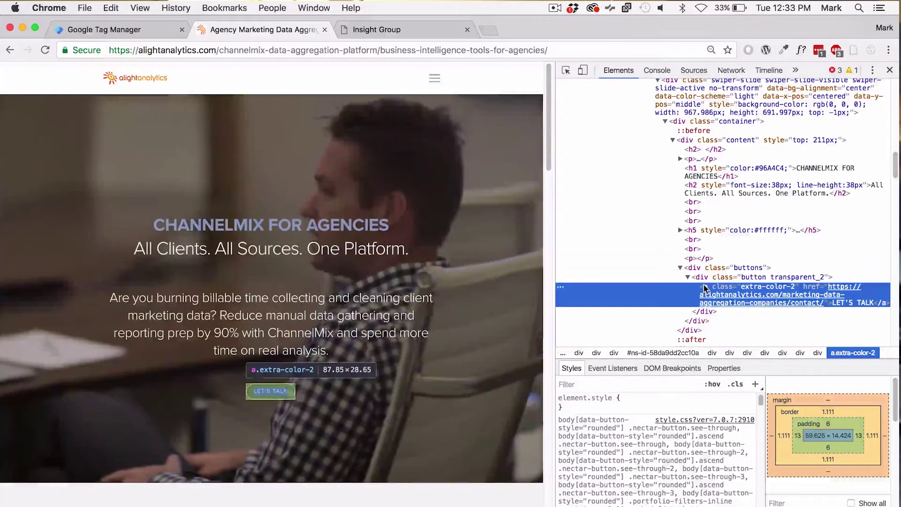
{"action": "scroll", "coordinate": [501, 296], "scroll_direction": "down", "scroll_amount": 20}
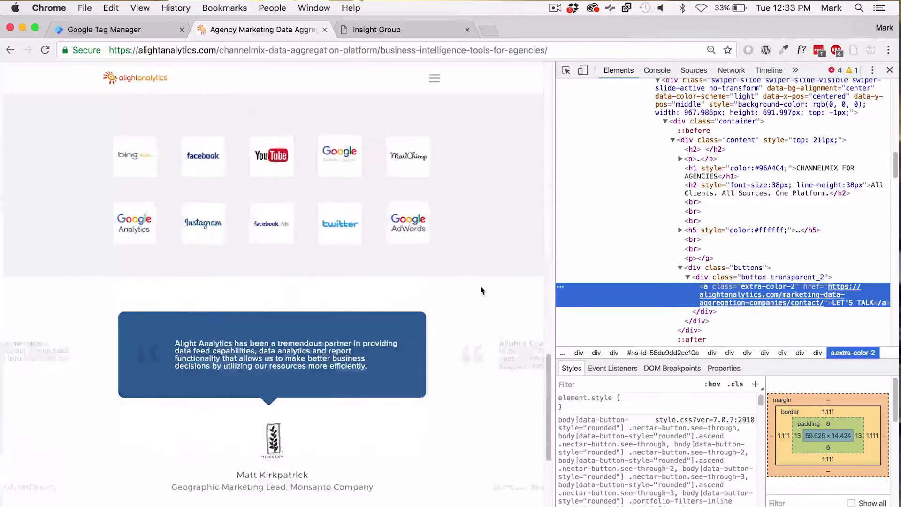
{"action": "scroll", "coordinate": [479, 285], "scroll_direction": "down", "scroll_amount": 3}
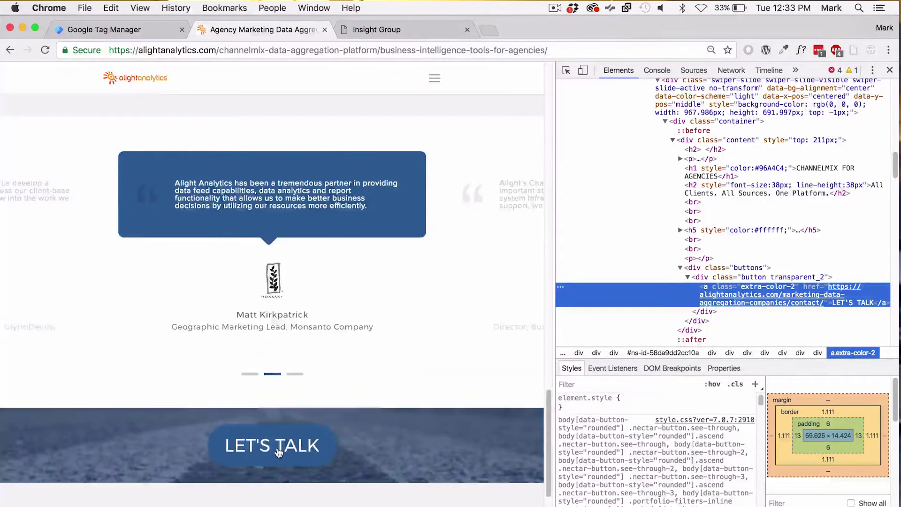
{"action": "scroll", "coordinate": [368, 410], "scroll_direction": "up", "scroll_amount": 20}
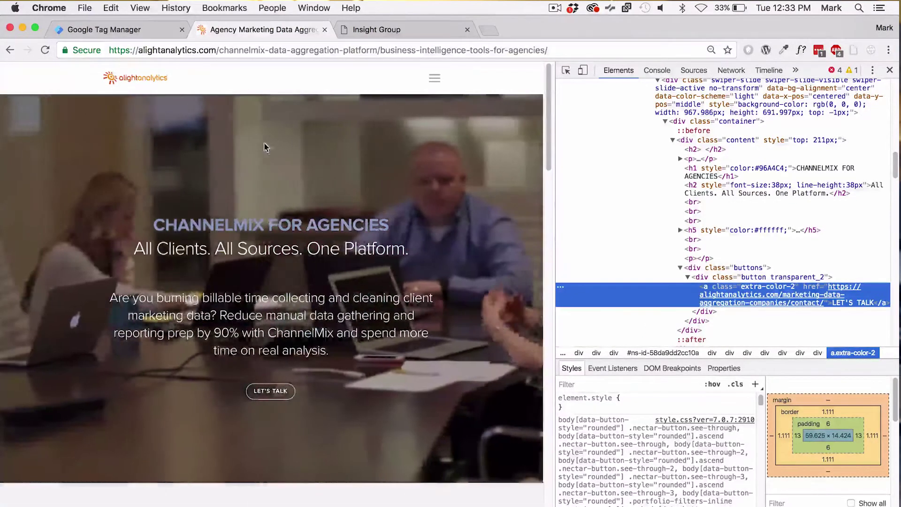
In Google Tag Manager, start a new tag from the Tags list named Let's Talk Button
{"action": "left_click", "coordinate": [129, 31]}
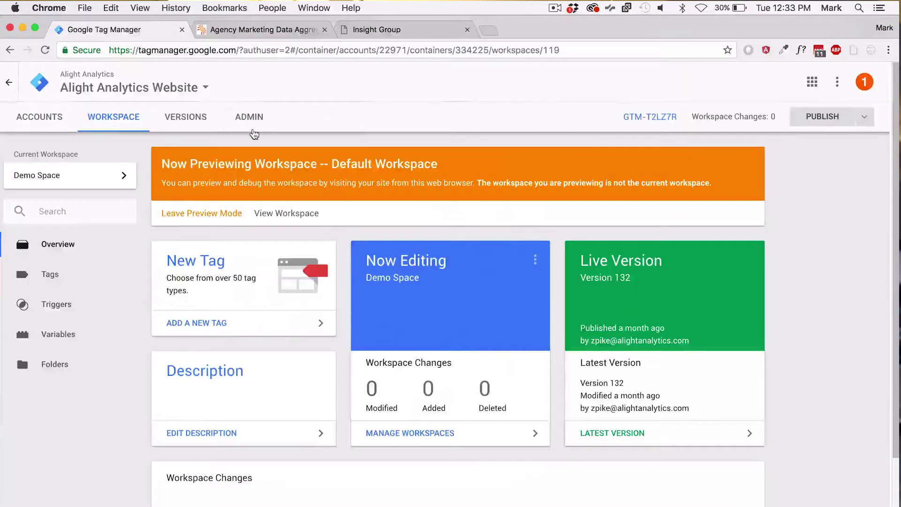
{"action": "left_click", "coordinate": [66, 283]}
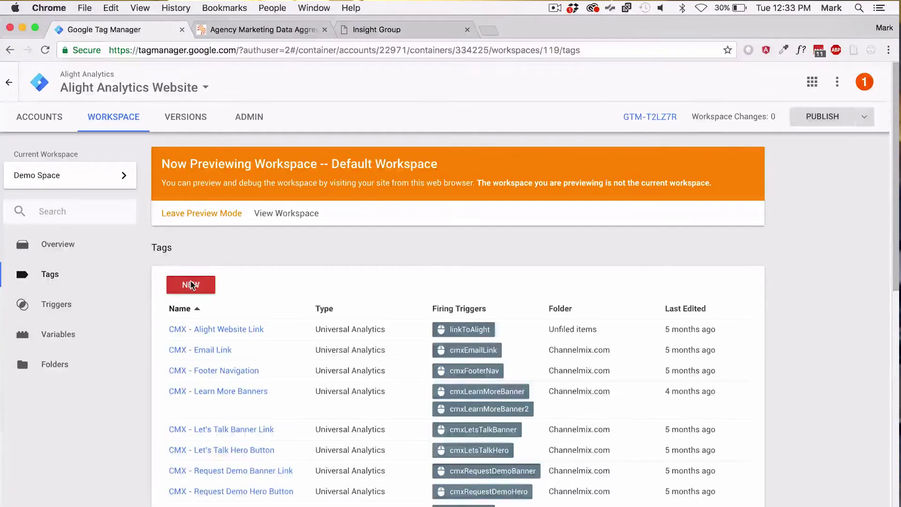
{"action": "left_click", "coordinate": [190, 286]}
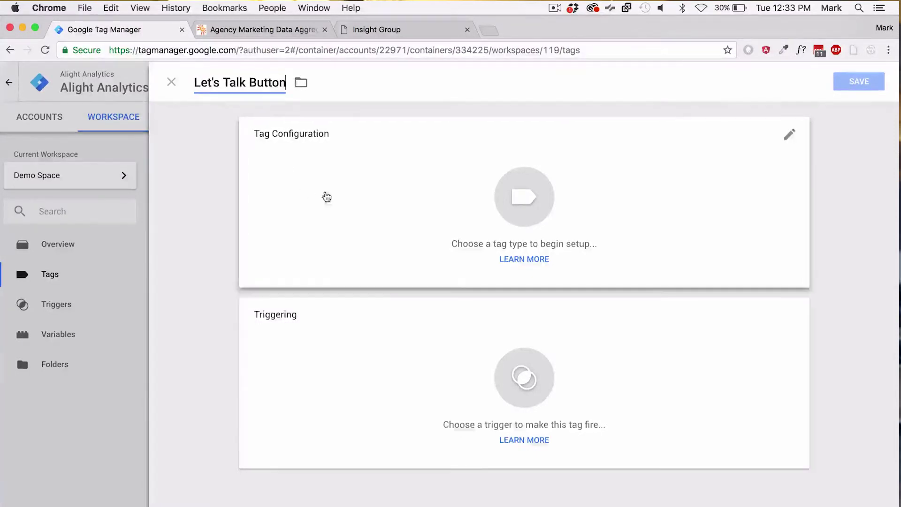
Make the tag Universal Analytics with tracking ID {{GA Tracking Code}} and track type Event
{"action": "left_click", "coordinate": [346, 204]}
{"action": "left_click", "coordinate": [565, 157]}
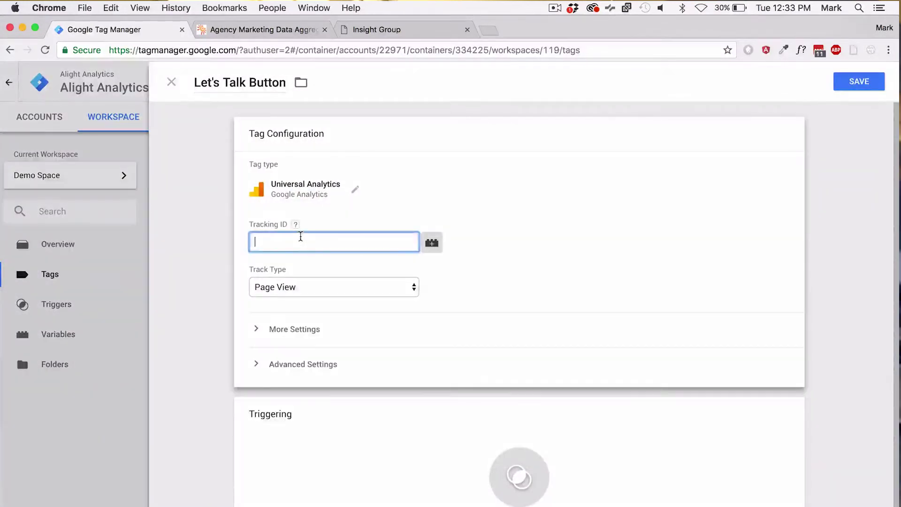
{"action": "type", "text": "{{"}
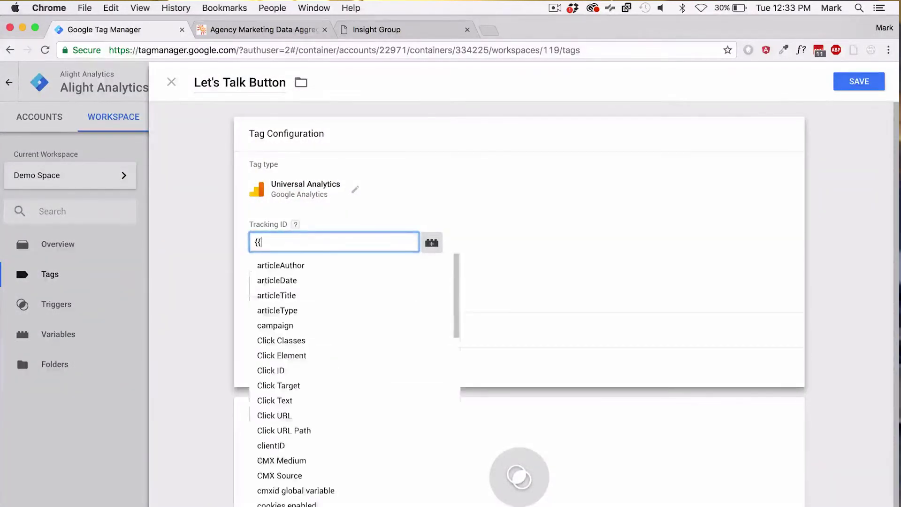
{"action": "type", "text": "ga"}
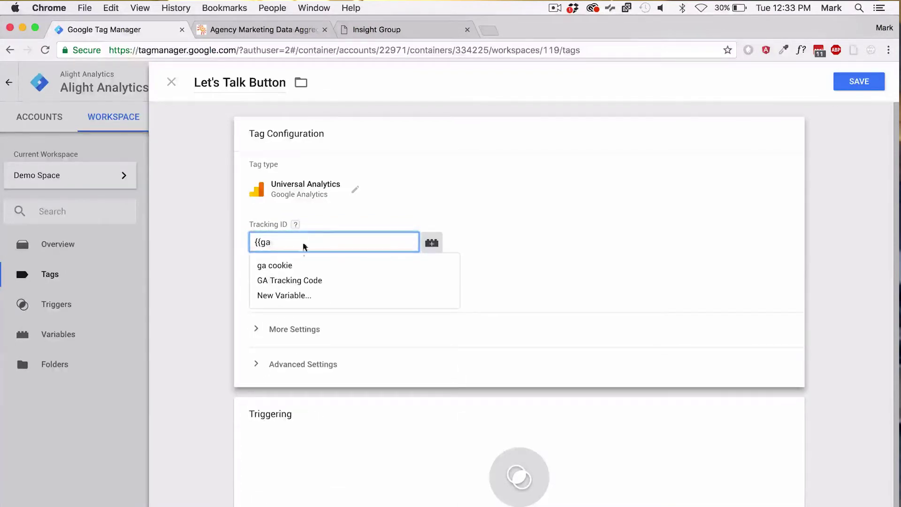
{"action": "left_click", "coordinate": [291, 282]}
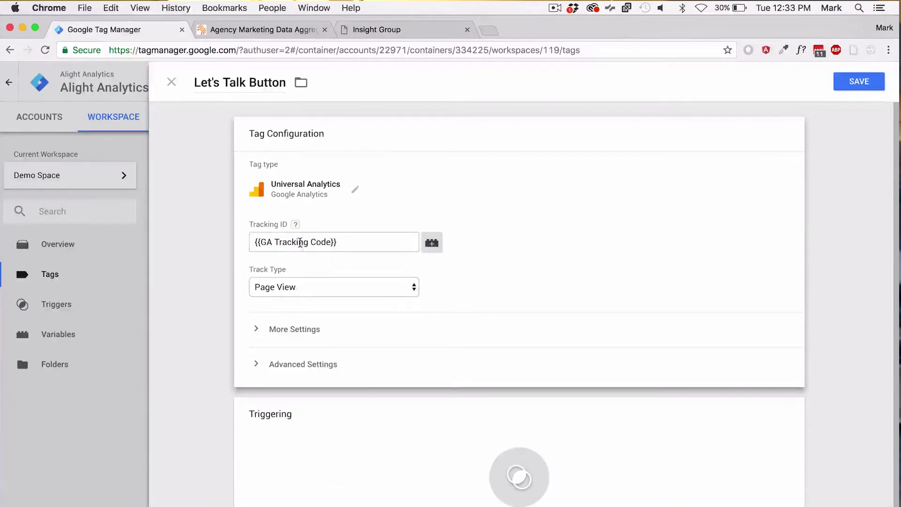
{"action": "left_click", "coordinate": [297, 289]}
{"action": "left_click", "coordinate": [296, 301]}
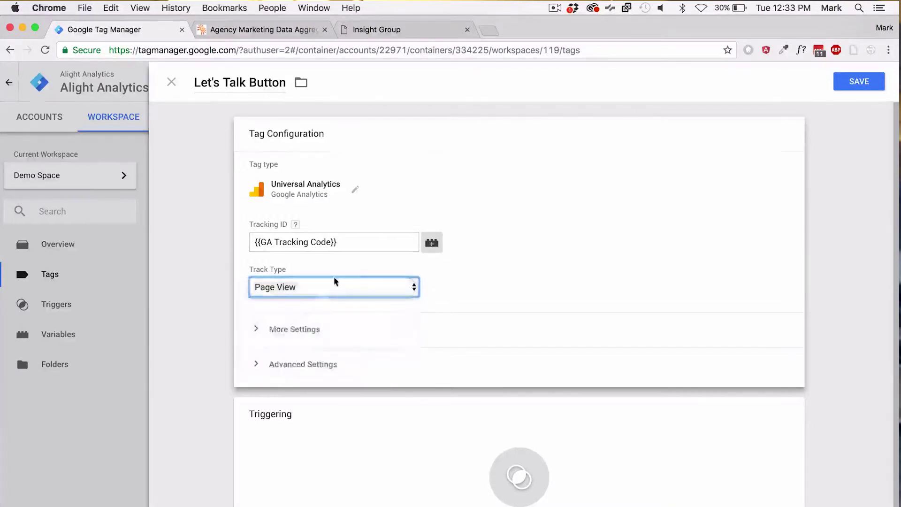
Set event category Let's Talk Button, action Click, and label {{Page Path}}
{"action": "left_click", "coordinate": [283, 349]}
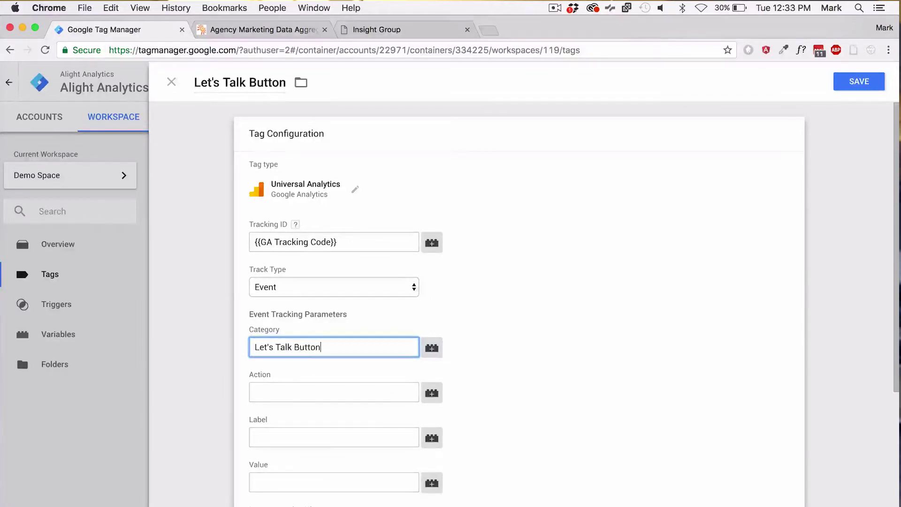
{"action": "key", "text": "Tab"}
{"action": "key", "text": "Tab"}
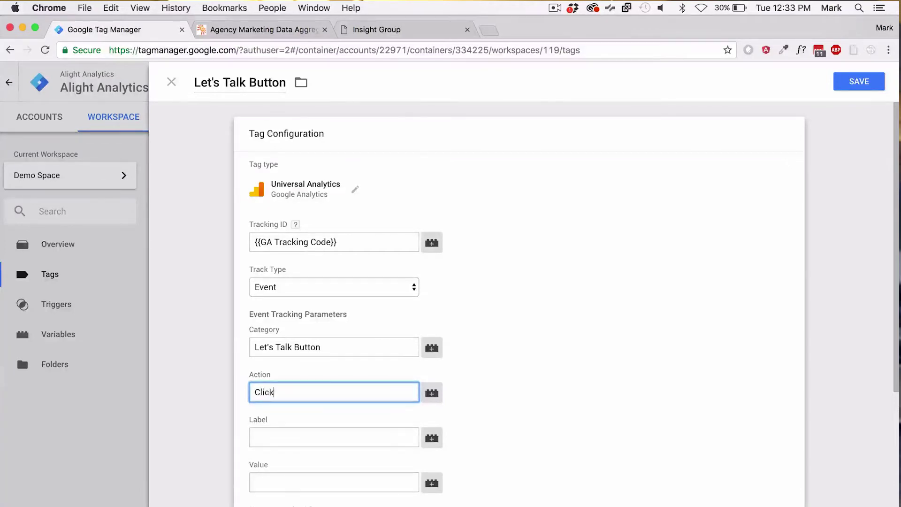
{"action": "key", "text": "Tab"}
{"action": "key", "text": "Tab"}
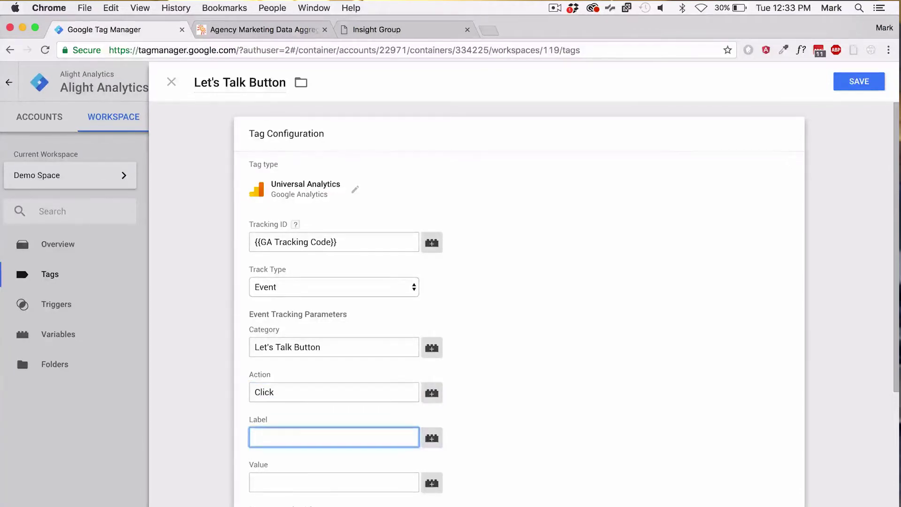
{"action": "type", "text": "{{Page"}
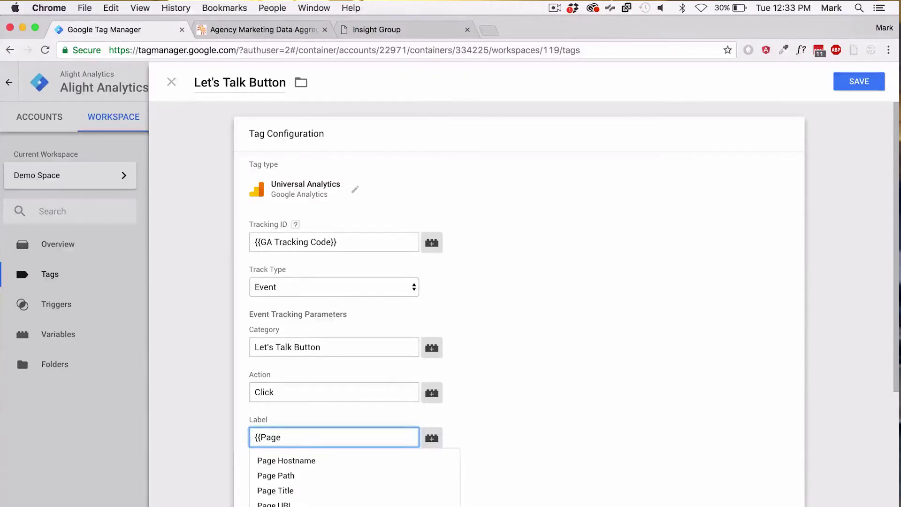
{"action": "left_click", "coordinate": [263, 475]}
{"action": "scroll", "coordinate": [422, 432], "scroll_direction": "down", "scroll_amount": 2}
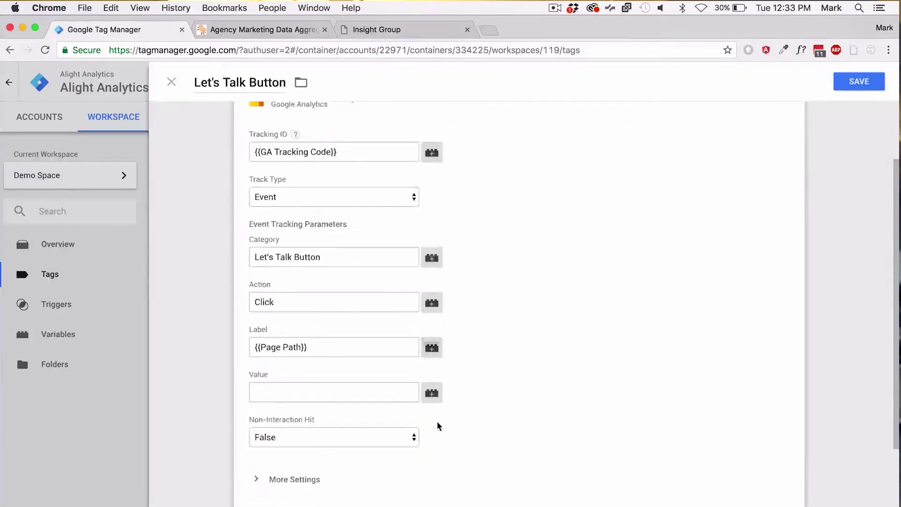
{"action": "scroll", "coordinate": [438, 426], "scroll_direction": "down", "scroll_amount": 4}
{"action": "left_click", "coordinate": [487, 439]}
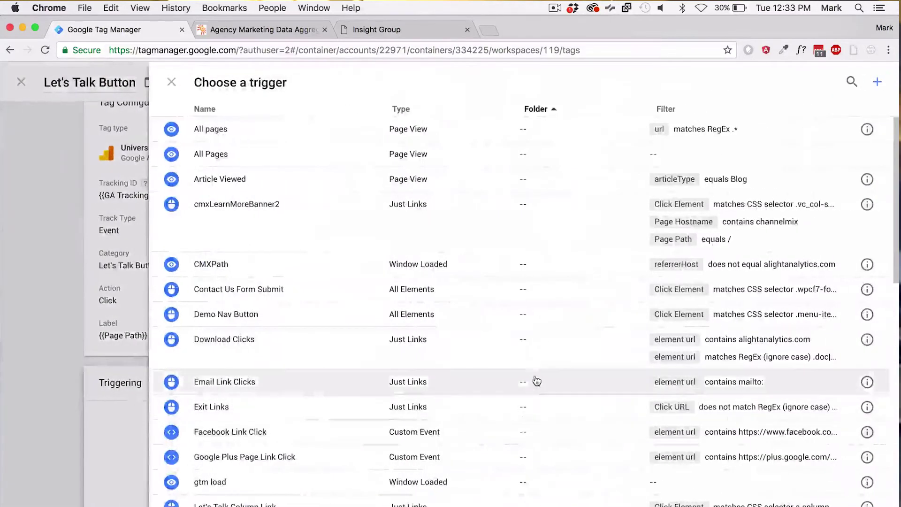
Create a new trigger named letsTalkButton and bring up its list of trigger types
{"action": "left_click", "coordinate": [877, 81]}
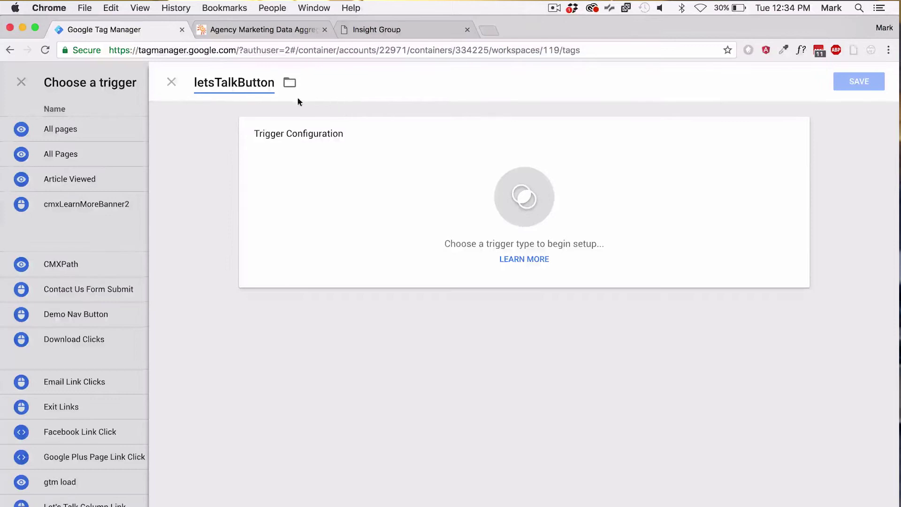
{"action": "left_click", "coordinate": [526, 196]}
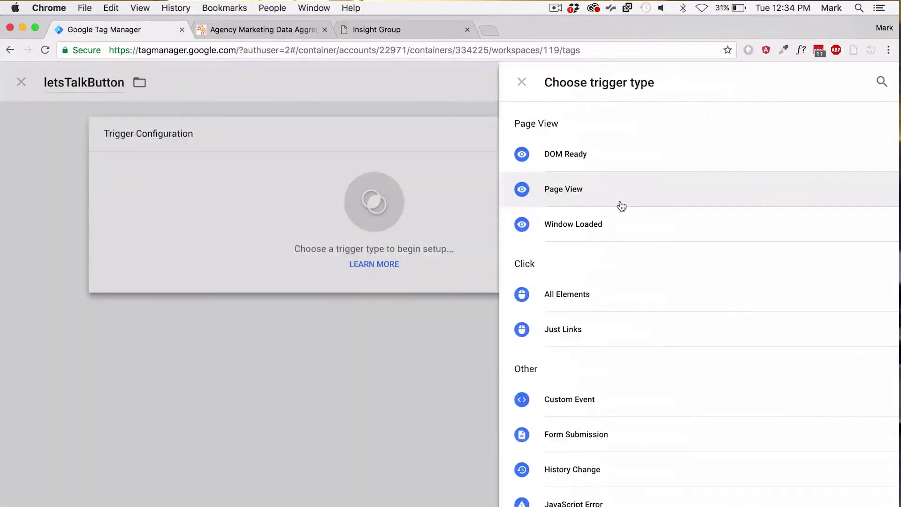
Make letsTalkButton a Click - Just Links trigger that fires on Some Link Clicks
{"action": "left_click", "coordinate": [570, 332]}
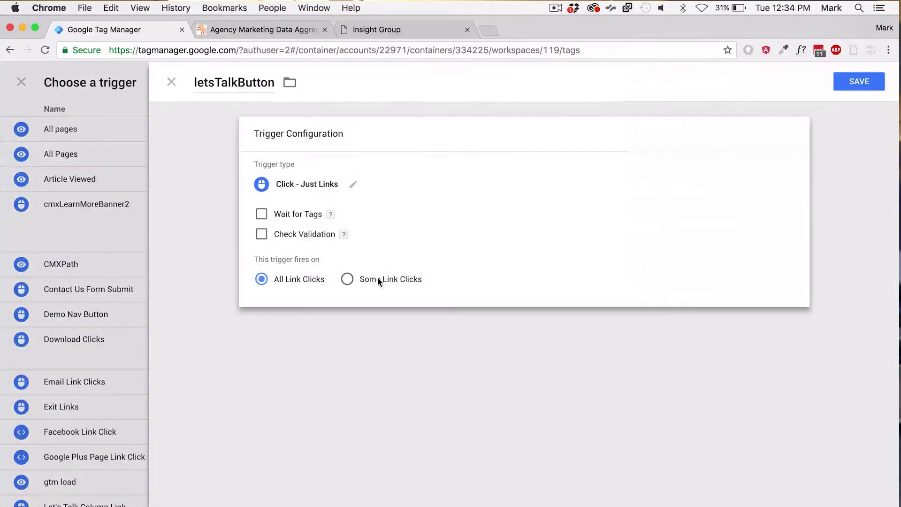
{"action": "left_click", "coordinate": [347, 279]}
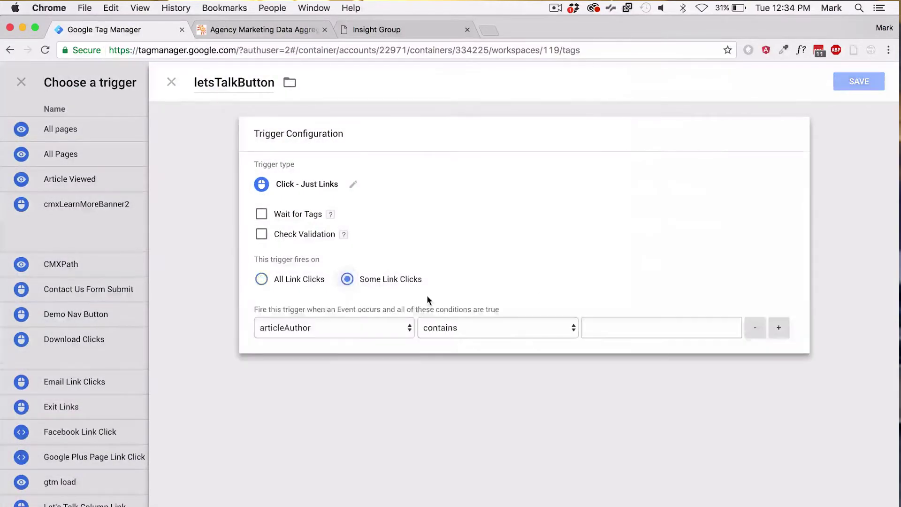
{"action": "left_click", "coordinate": [333, 326]}
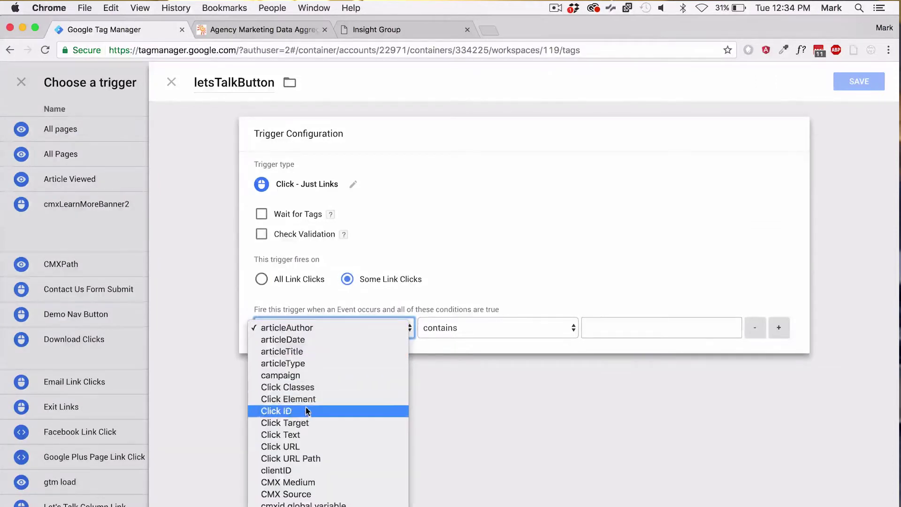
Use Click URL as the condition variable and copy the LET'S TALK link's href from DevTools
{"action": "left_click", "coordinate": [298, 444]}
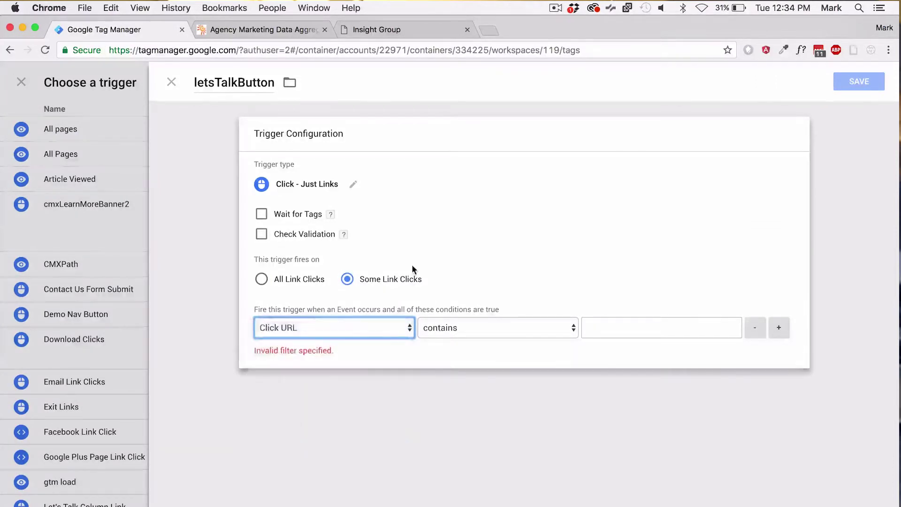
{"action": "left_click", "coordinate": [280, 30]}
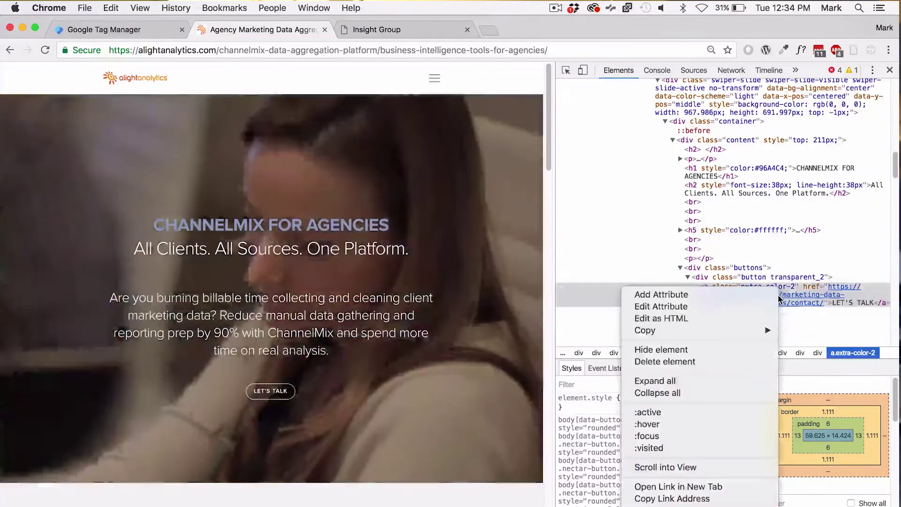
{"action": "right_click", "coordinate": [623, 290]}
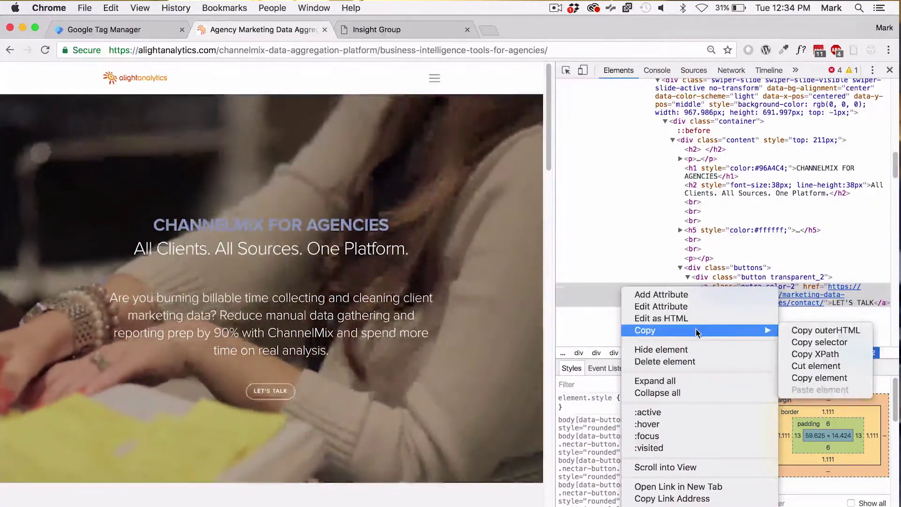
{"action": "left_click", "coordinate": [786, 303]}
{"action": "double_click", "coordinate": [791, 300]}
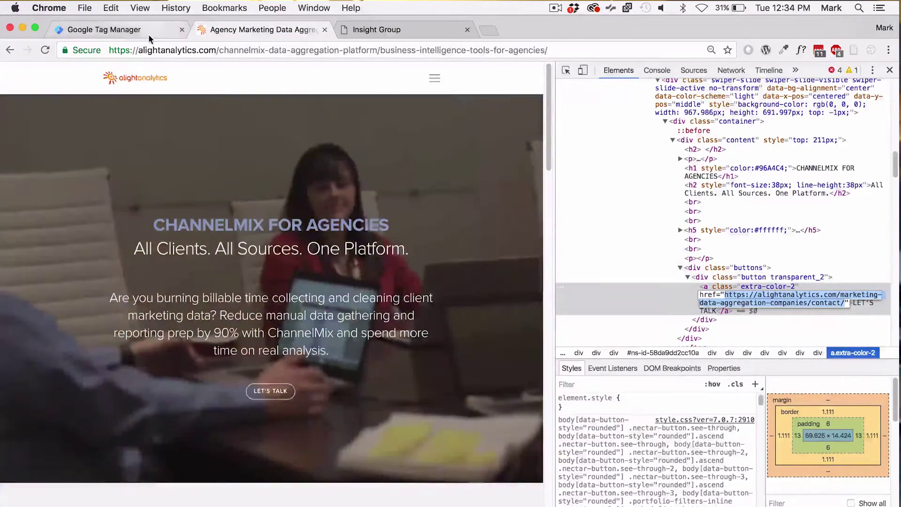
{"action": "left_click", "coordinate": [148, 33]}
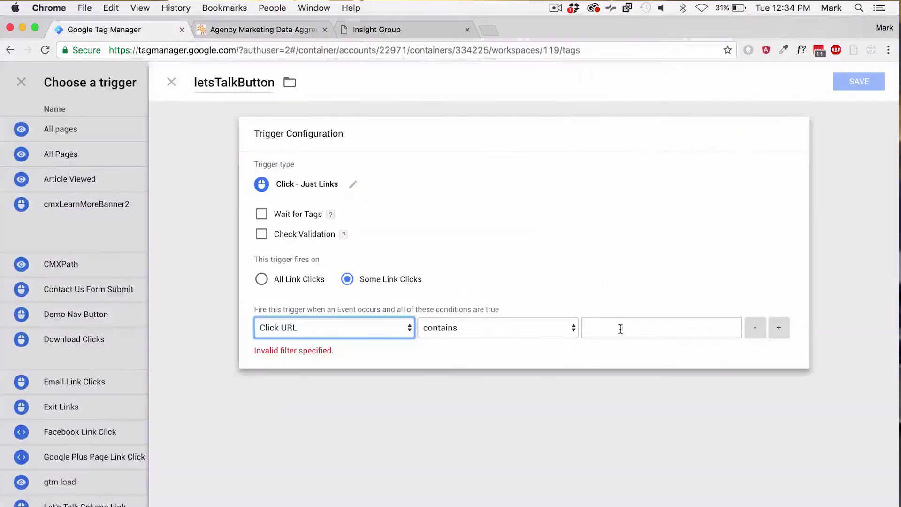
Set the Click URL condition to the contact path without the domain, and add a second condition
{"action": "key", "text": "super+v"}
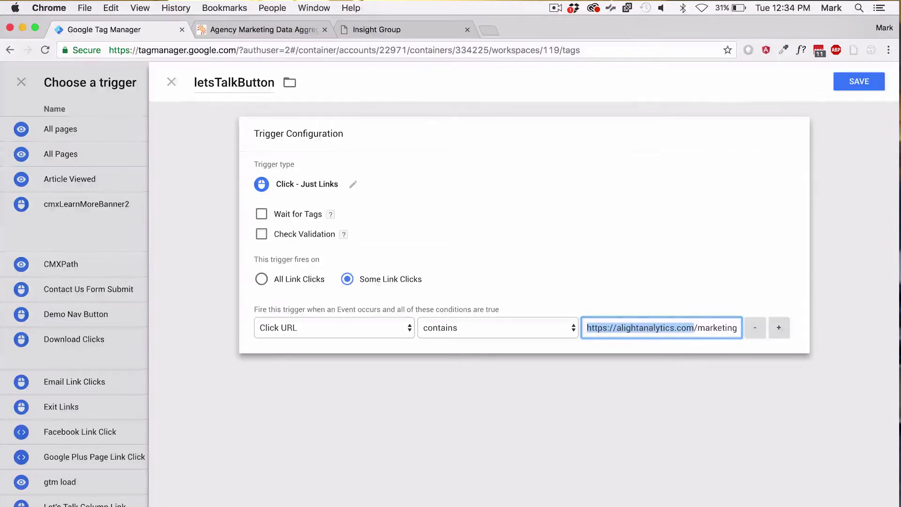
{"action": "key", "text": "BackSpace"}
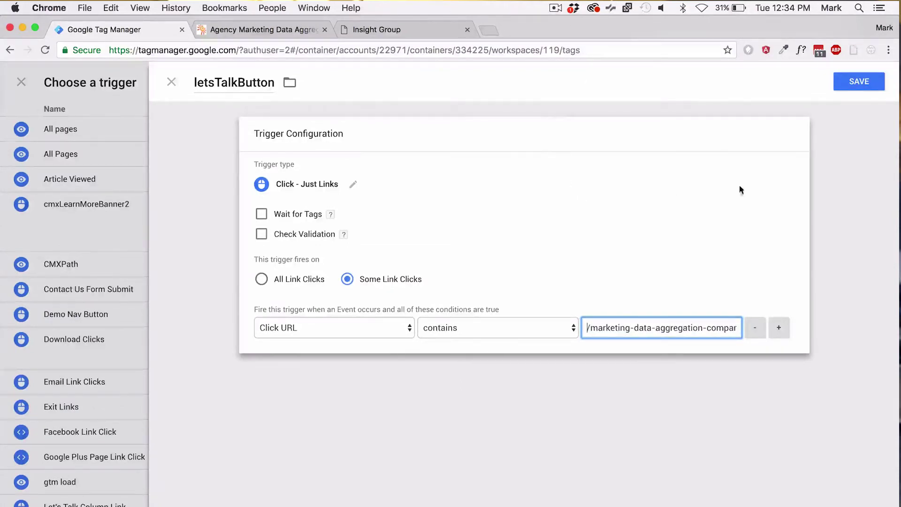
{"action": "left_click", "coordinate": [787, 336]}
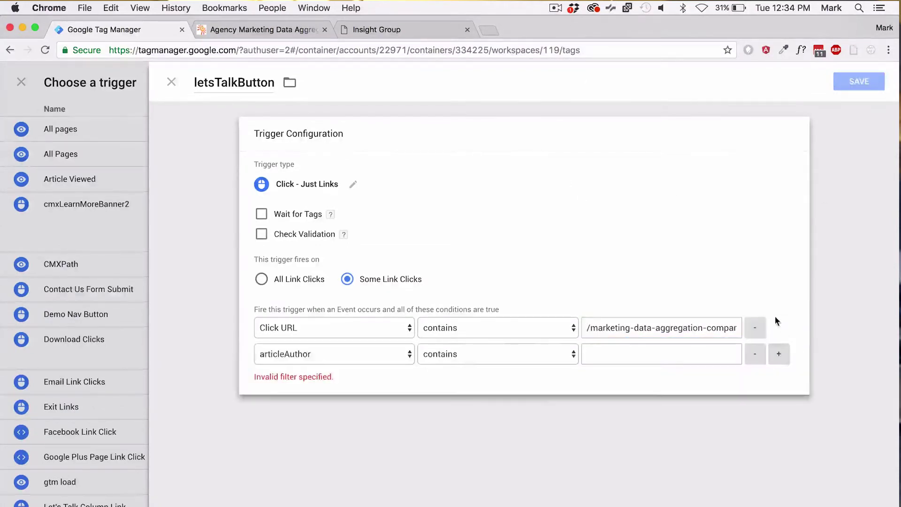
{"action": "left_click", "coordinate": [280, 30]}
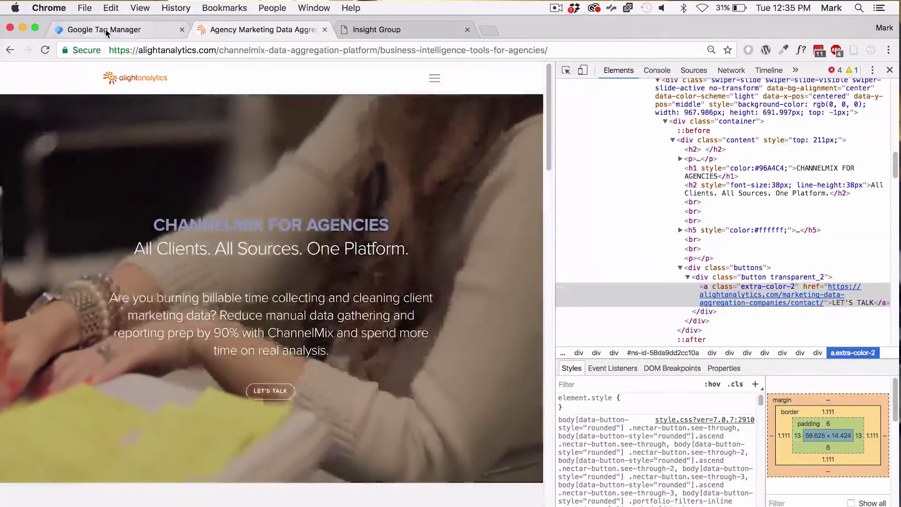
{"action": "left_click", "coordinate": [104, 31]}
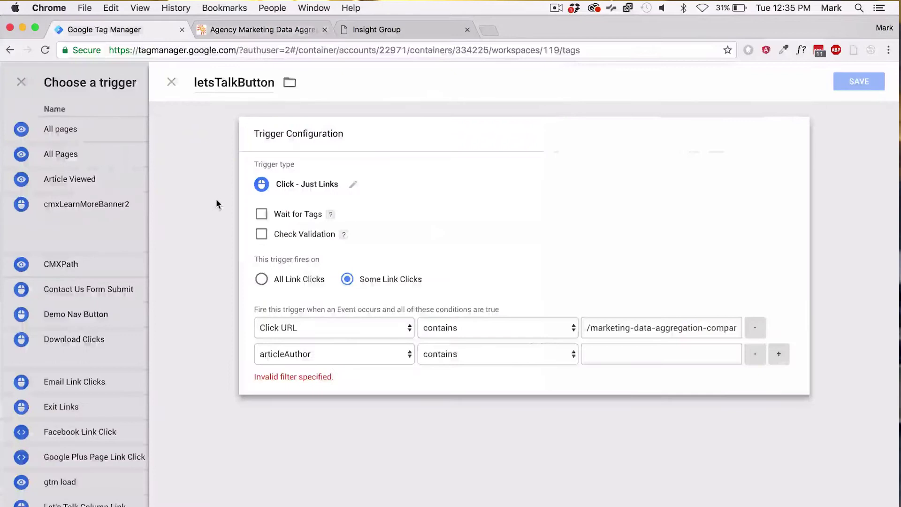
{"action": "left_click", "coordinate": [343, 357]}
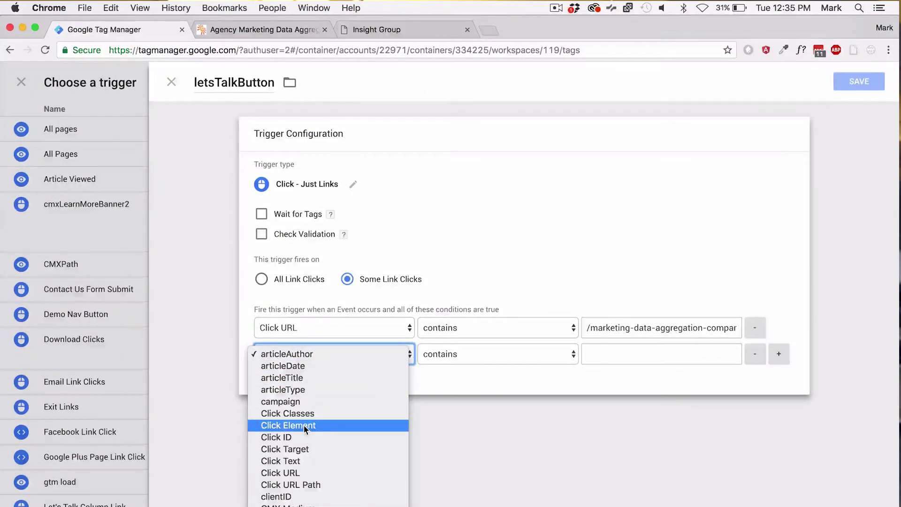
Set the second condition to Click Element matches CSS selector
{"action": "left_click", "coordinate": [323, 431]}
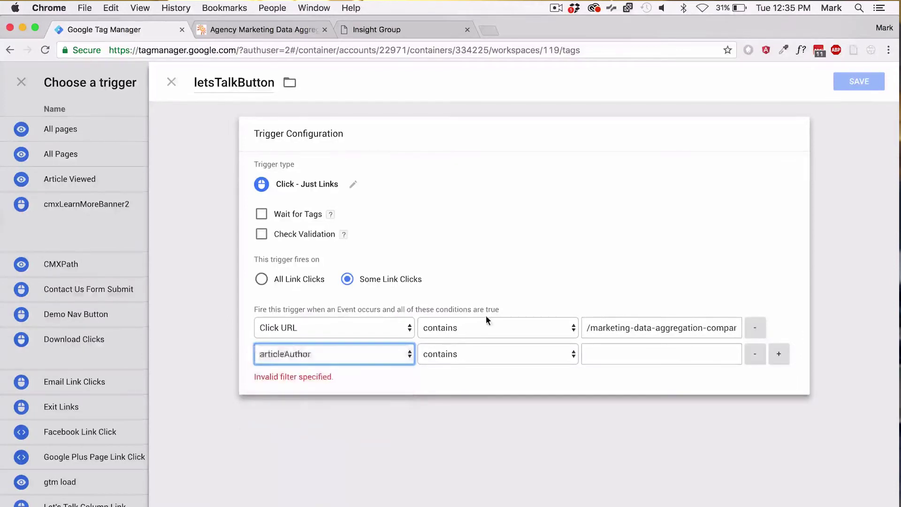
{"action": "left_click", "coordinate": [466, 351]}
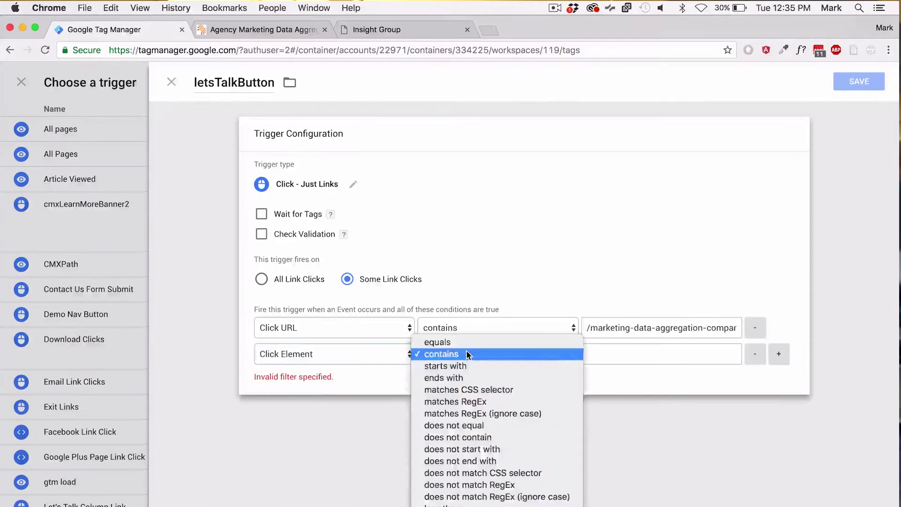
{"action": "left_click", "coordinate": [463, 390]}
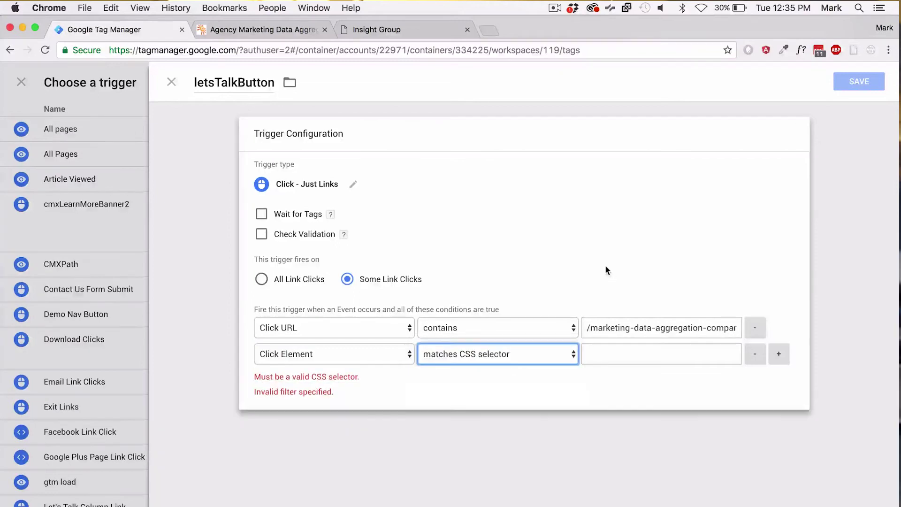
{"action": "left_click", "coordinate": [284, 32]}
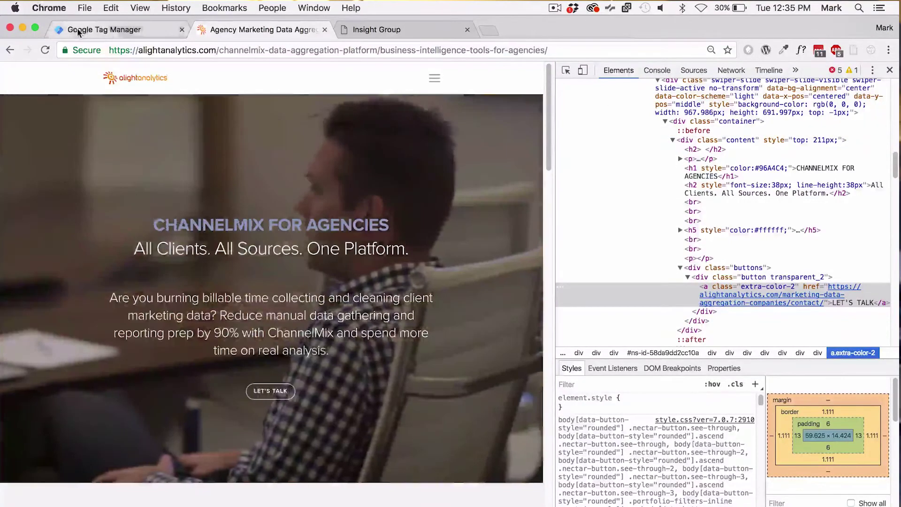
Enter .content .button a as the CSS selector value and save the letsTalkButton trigger
{"action": "left_click", "coordinate": [79, 31]}
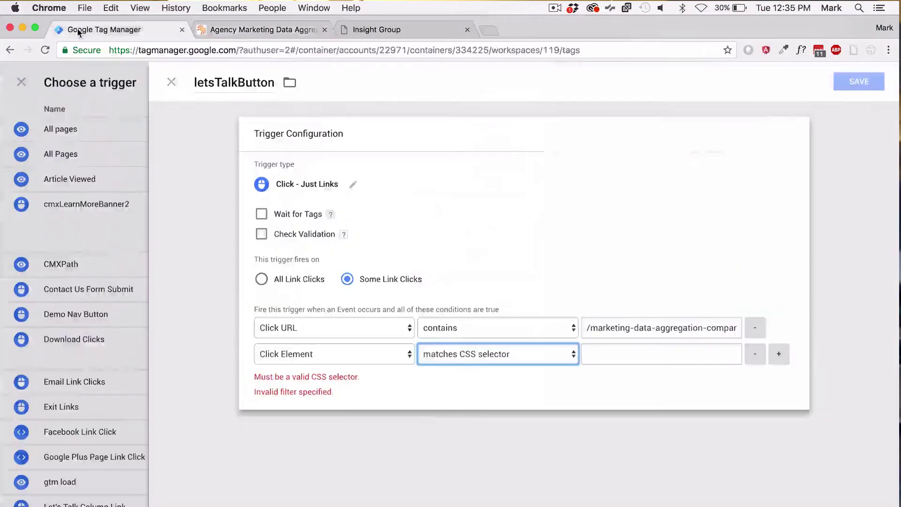
{"action": "left_click", "coordinate": [591, 351]}
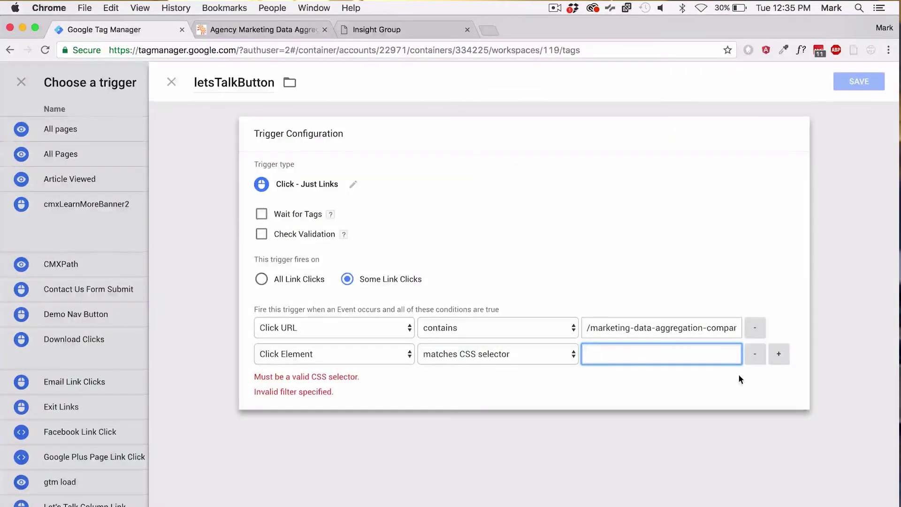
{"action": "type", "text": ".content"}
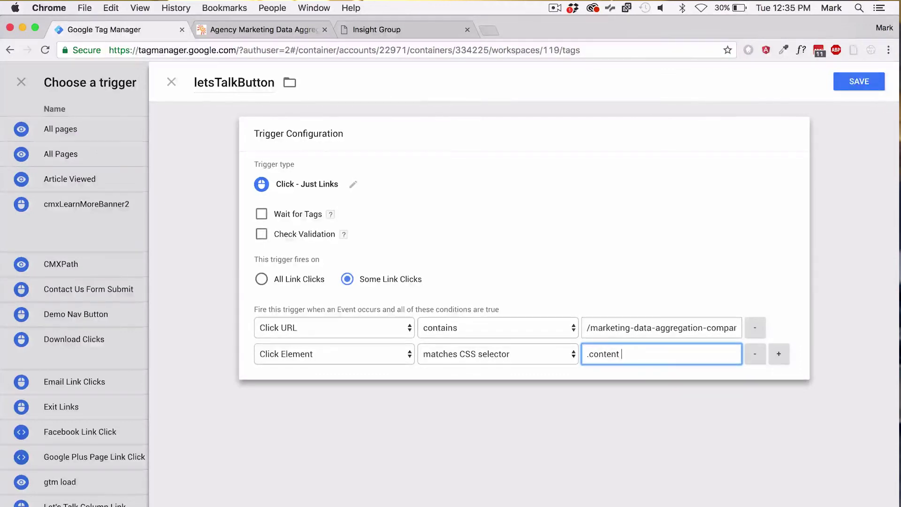
{"action": "type", "text": " .button a"}
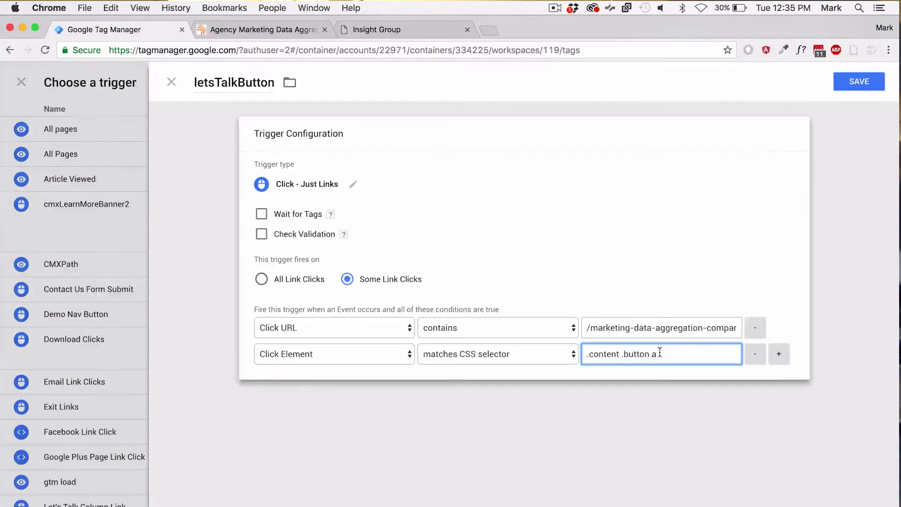
{"action": "left_click", "coordinate": [854, 83]}
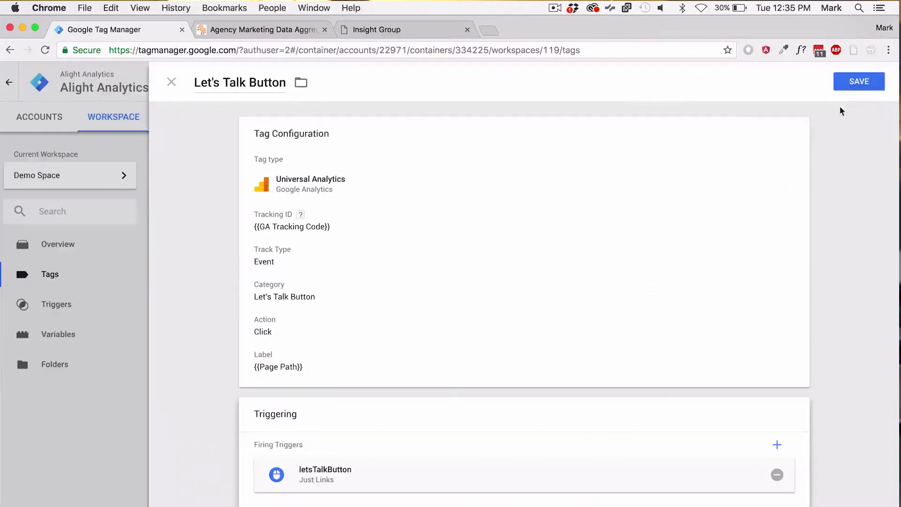
Save the Let's Talk Button tag and start Preview mode for the Demo Space workspace
{"action": "left_click", "coordinate": [854, 88]}
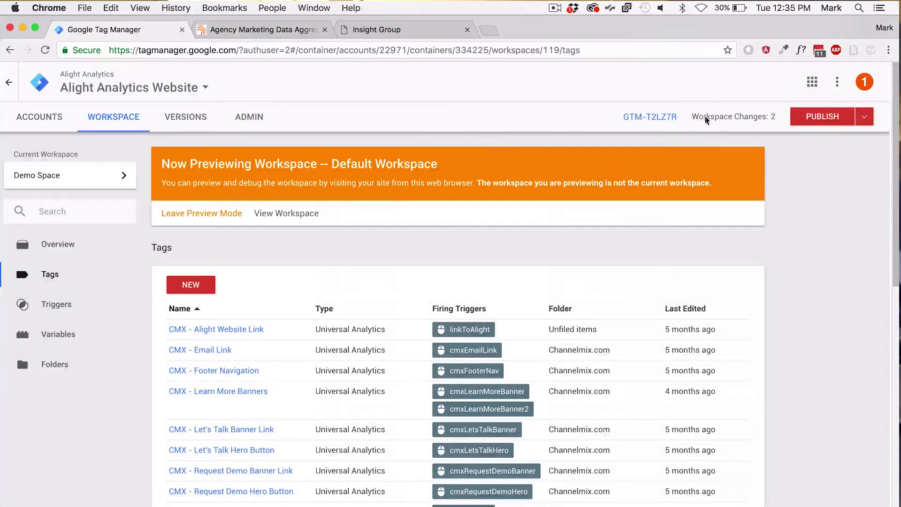
{"action": "left_click", "coordinate": [863, 117]}
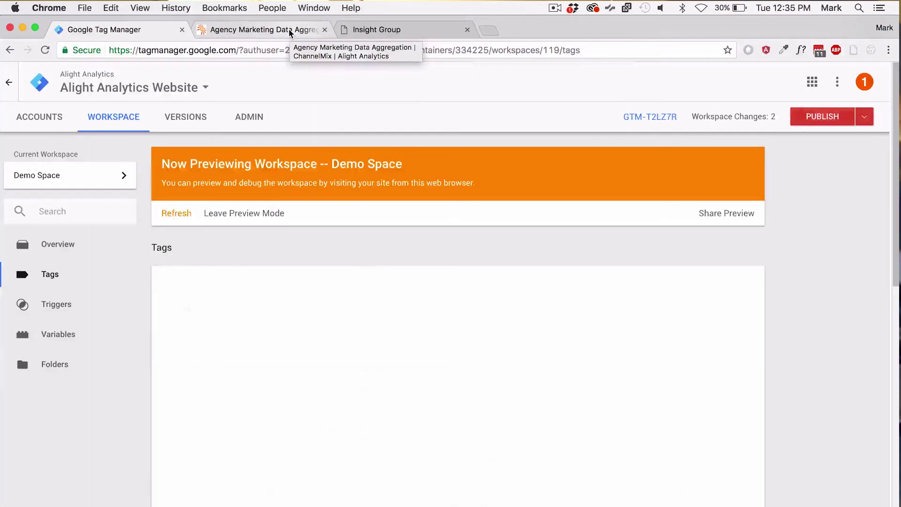
Reload the ChannelMix site so the Tag Manager preview pane of fired tags appears
{"action": "left_click", "coordinate": [289, 29]}
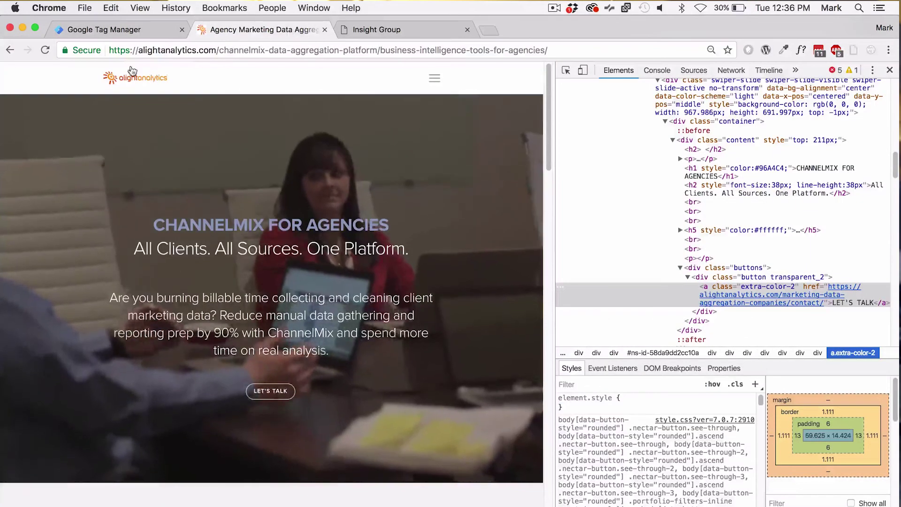
{"action": "left_click", "coordinate": [45, 51]}
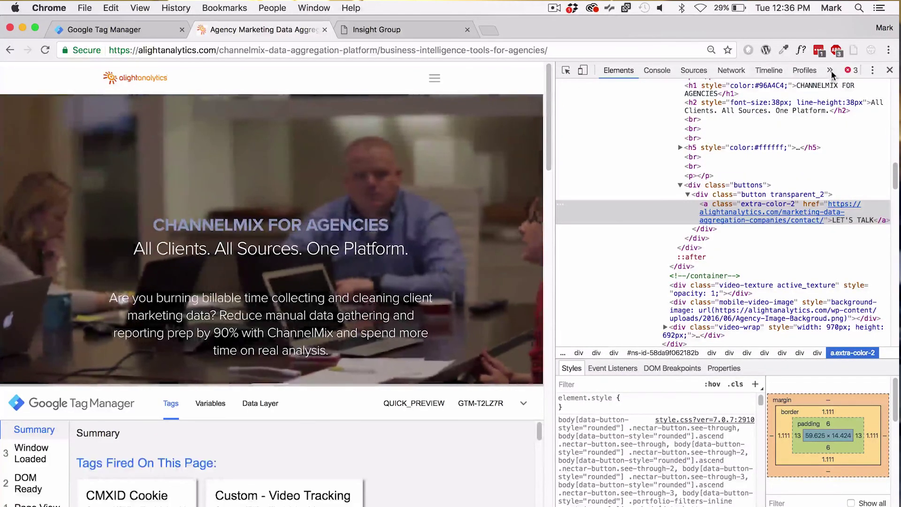
{"action": "left_click", "coordinate": [830, 70]}
Trigger LET'S TALK and confirm dataslayer logs gtm.linkClick and the Let's Talk Button / Click hit
{"action": "left_click", "coordinate": [745, 110]}
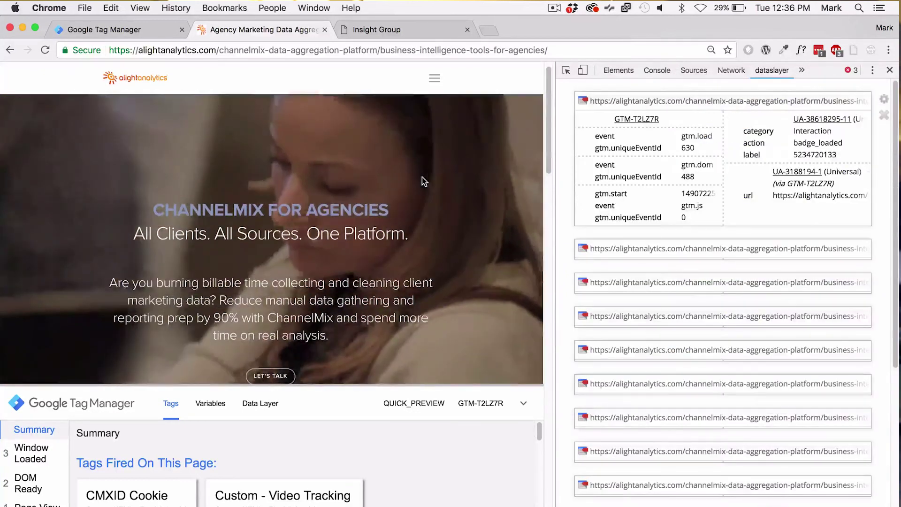
{"action": "scroll", "coordinate": [417, 183], "scroll_direction": "down", "scroll_amount": 5}
{"action": "scroll", "coordinate": [396, 191], "scroll_direction": "up", "scroll_amount": 3}
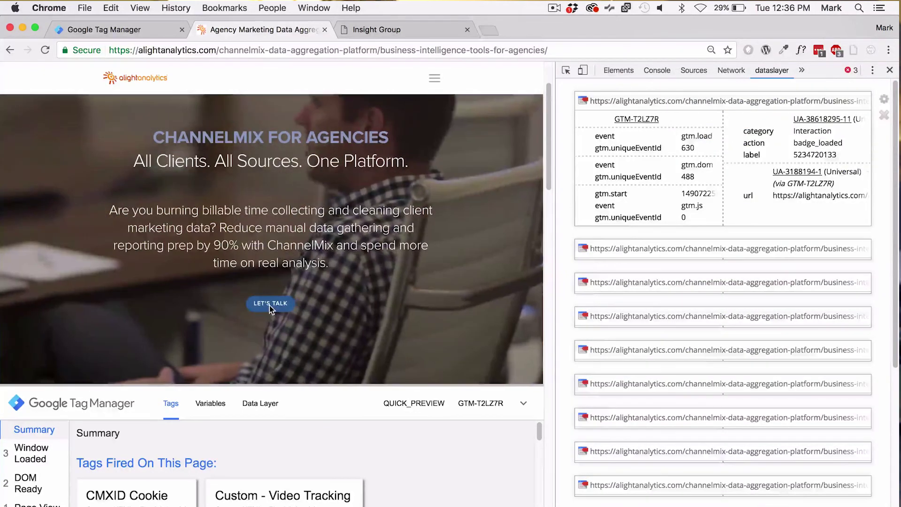
{"action": "left_click", "coordinate": [270, 304]}
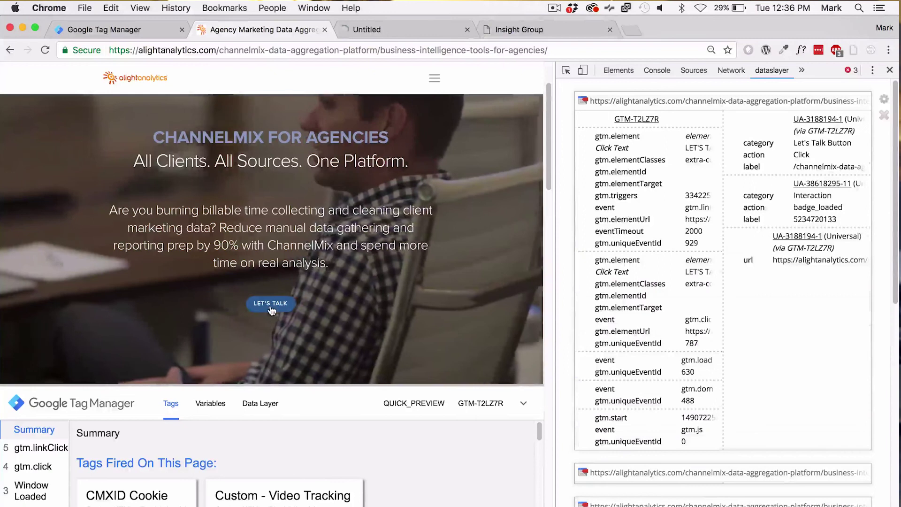
{"action": "left_click_drag", "start_coordinate": [555, 196], "coordinate": [362, 197]}
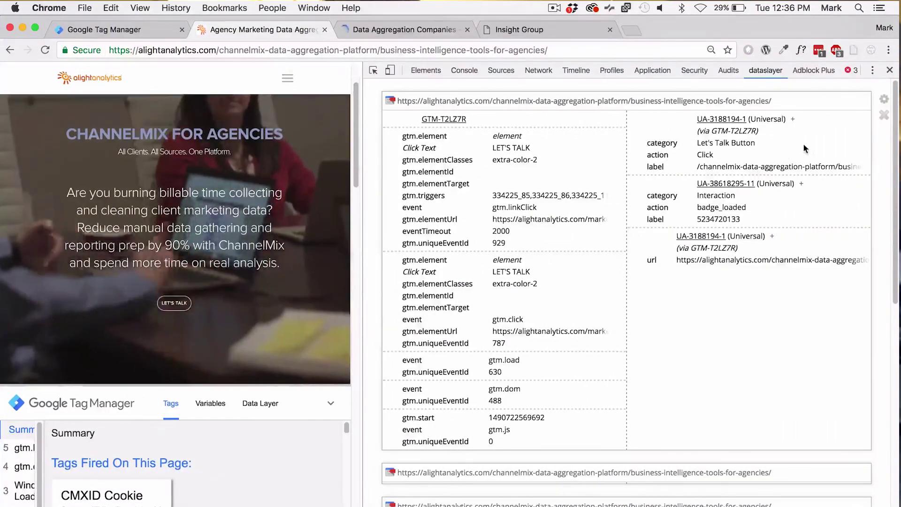